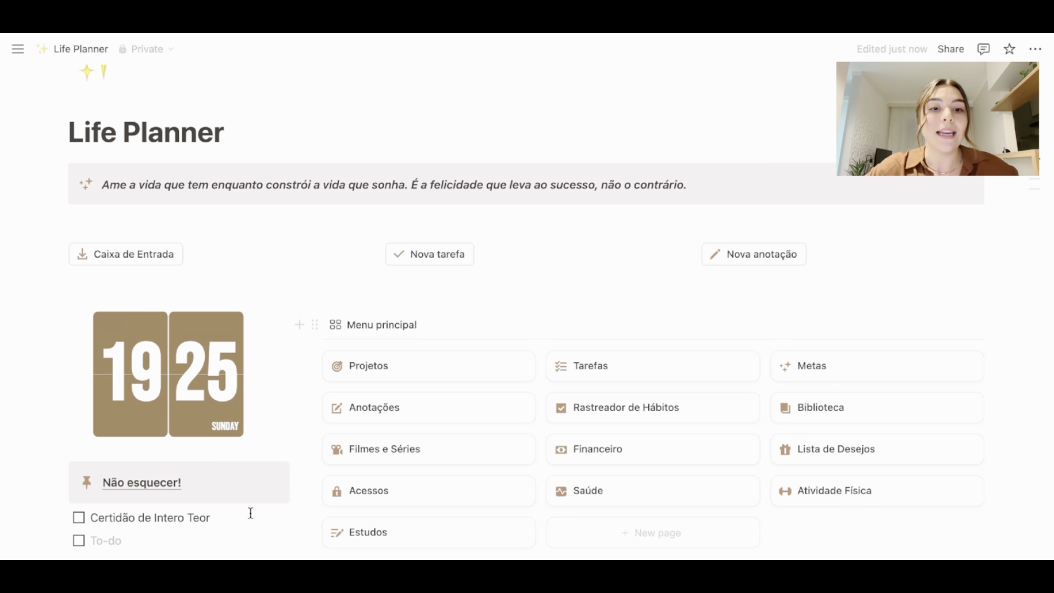
Add the task "Solicitar minha certidão de casamento de inteiro teor" to Minhas tarefas with the due date 03/06/2025
scroll(288, 406, "down", 5)
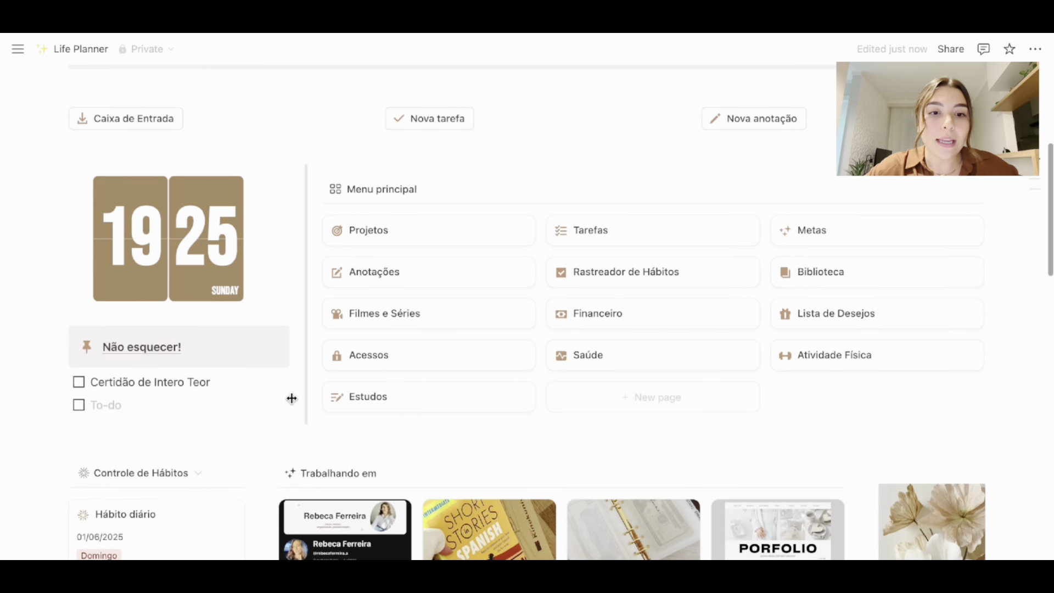
scroll(247, 442, "down", 9)
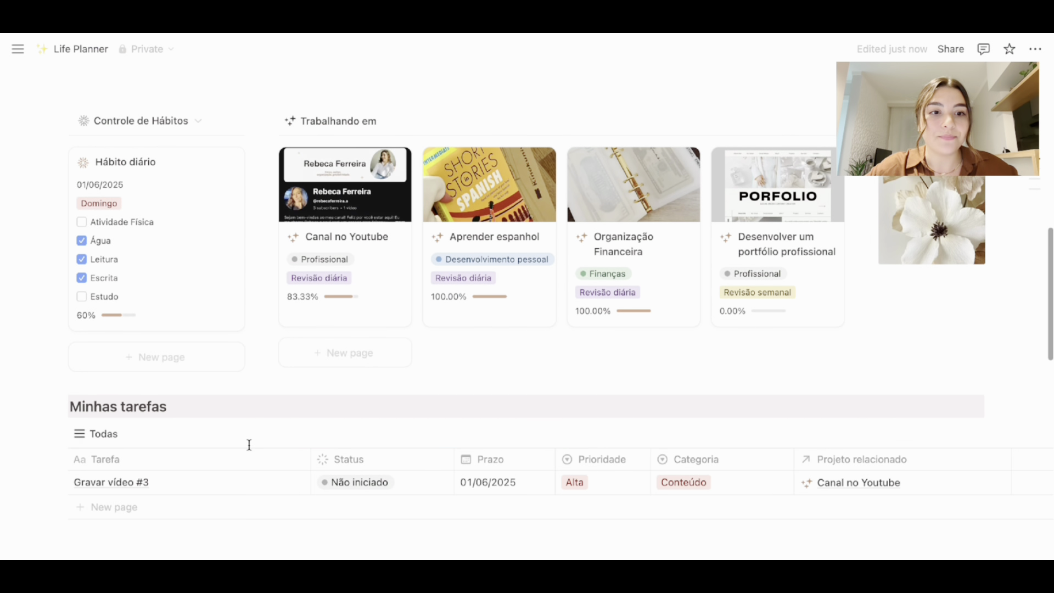
scroll(351, 472, "down", 1)
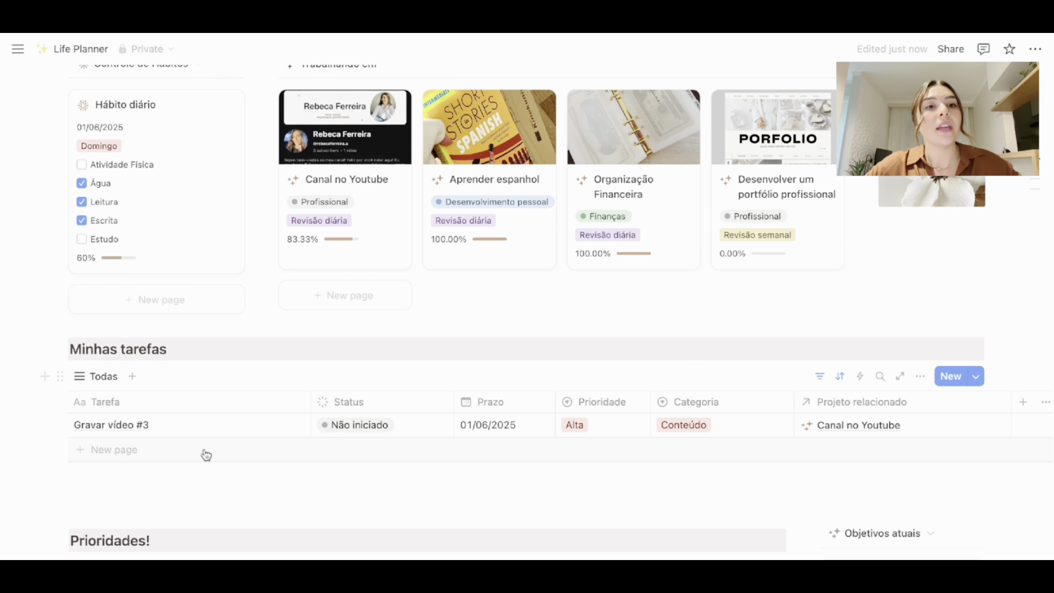
left_click(204, 449)
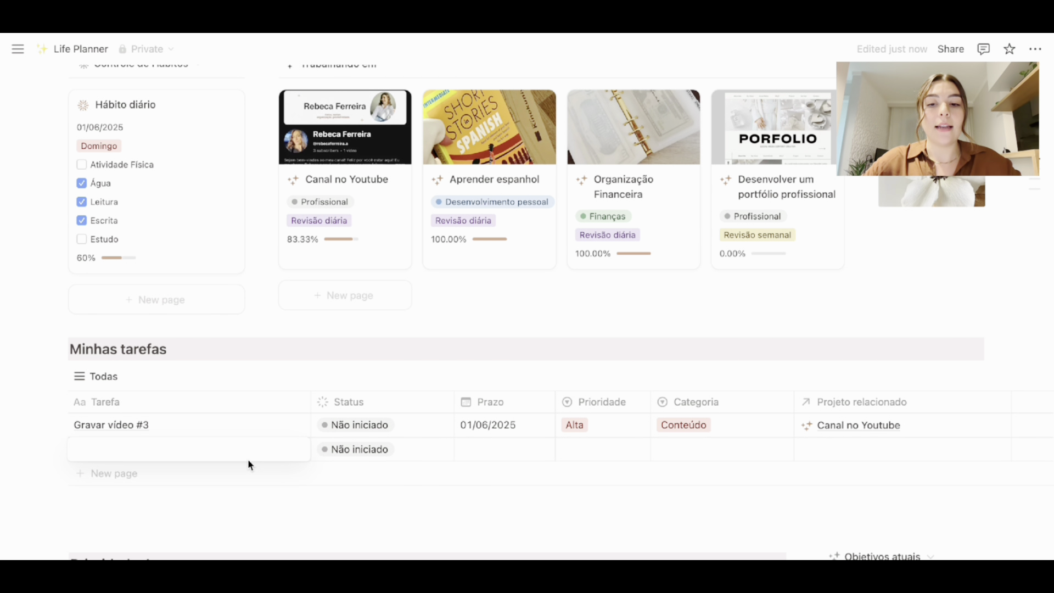
type("Sc")
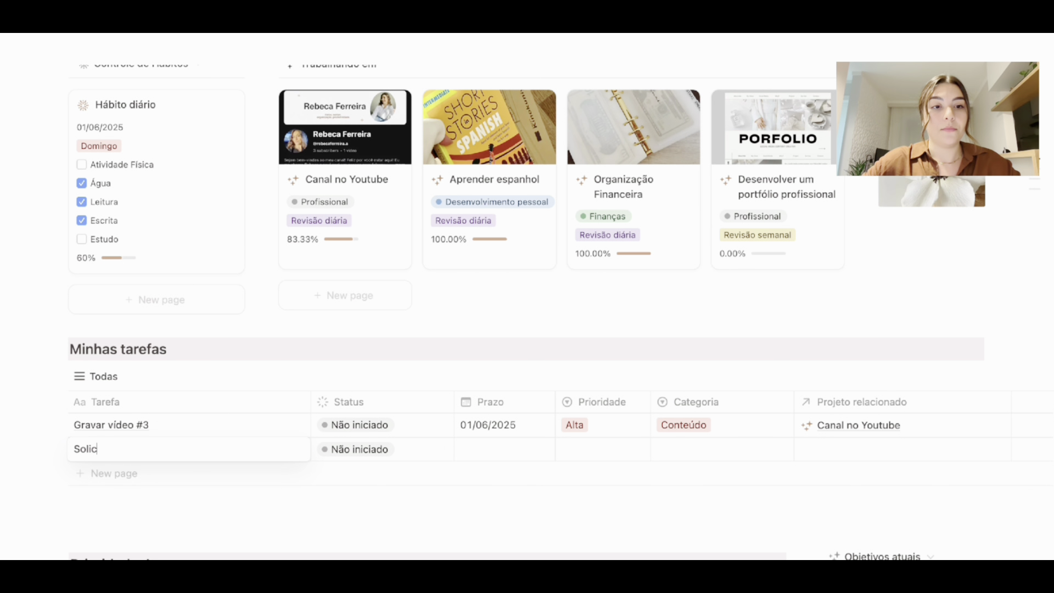
type("licitar minha certid")
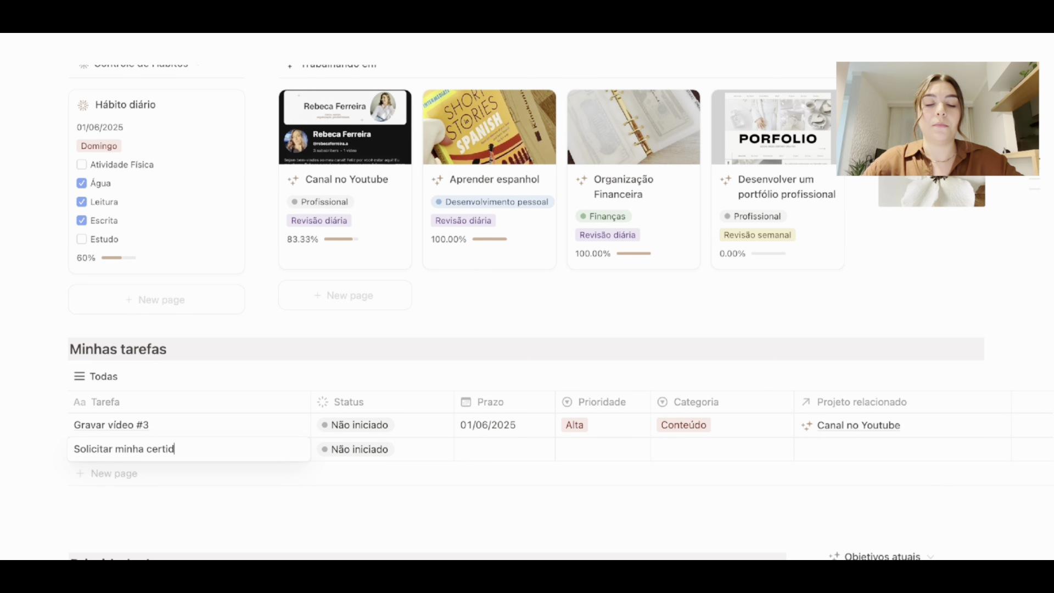
type("ão de casamento de inte")
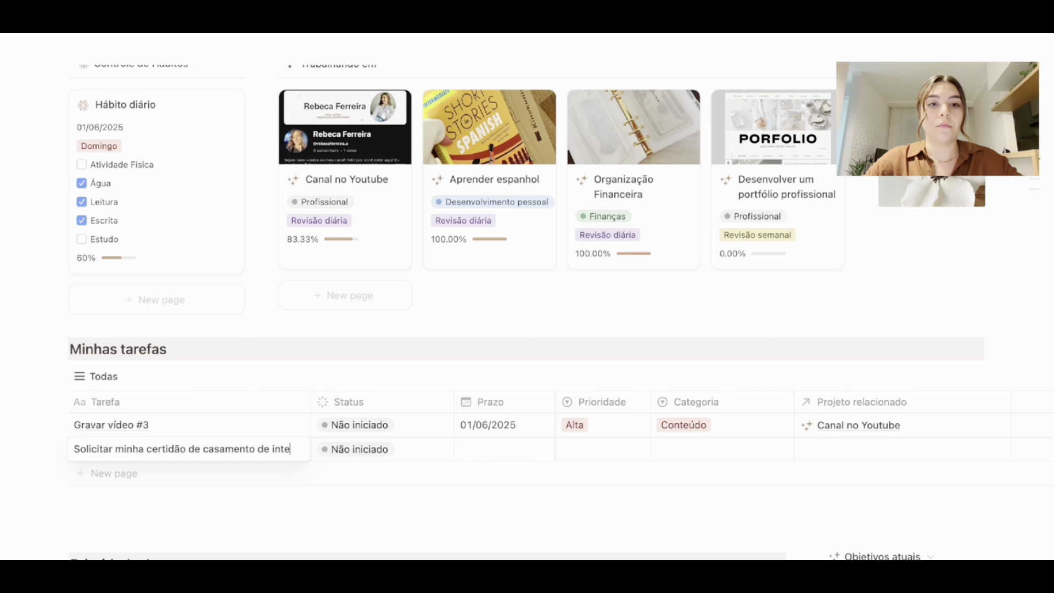
type("iro teor")
key("Tab")
key("Tab")
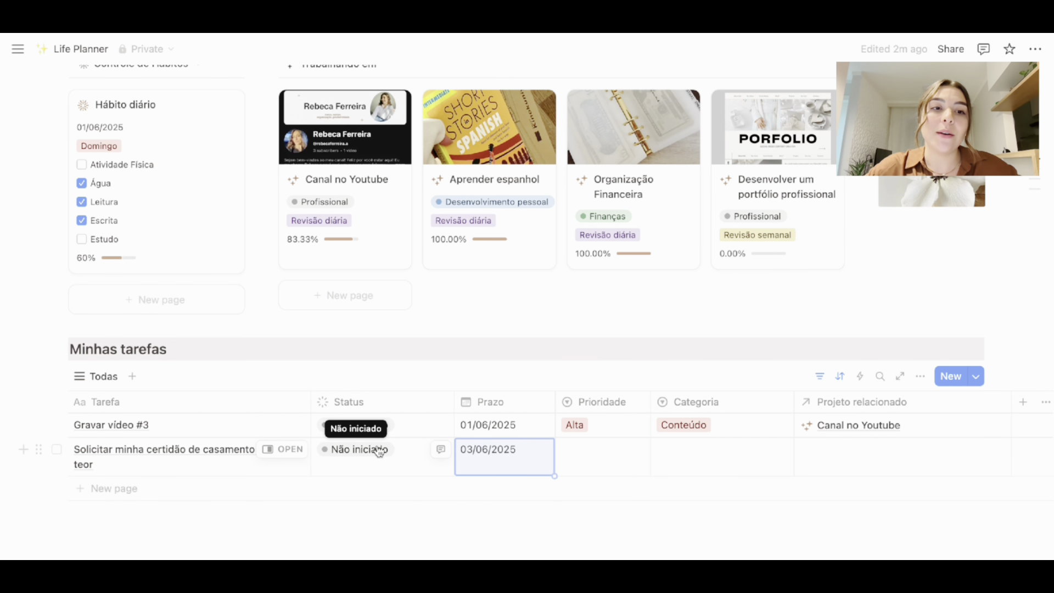
Set the status of "Gravar vídeo #3" to Em andamento and look over the status options of the certificate task
left_click(378, 427)
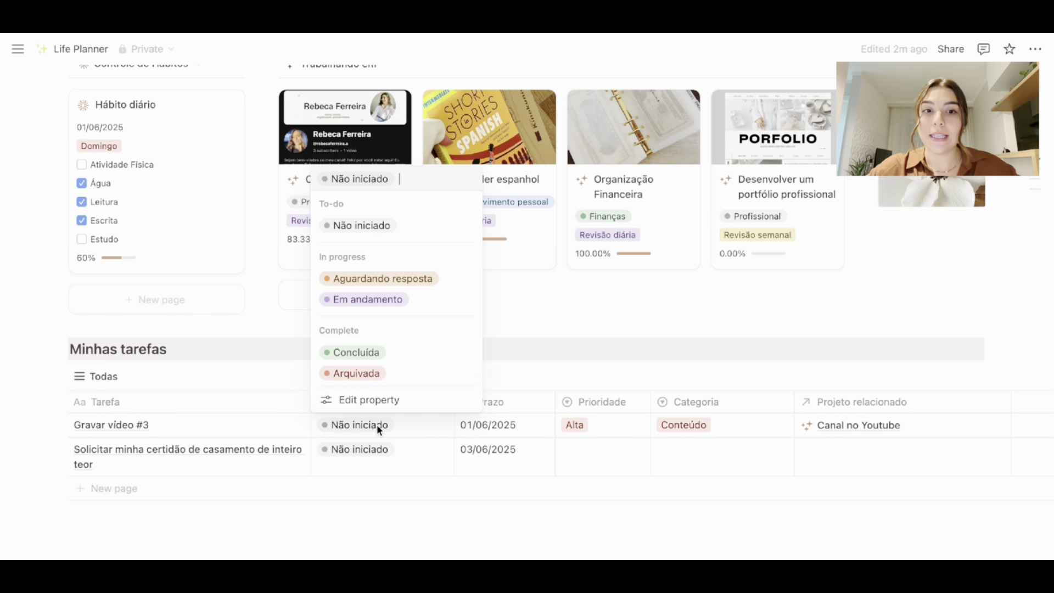
left_click(415, 305)
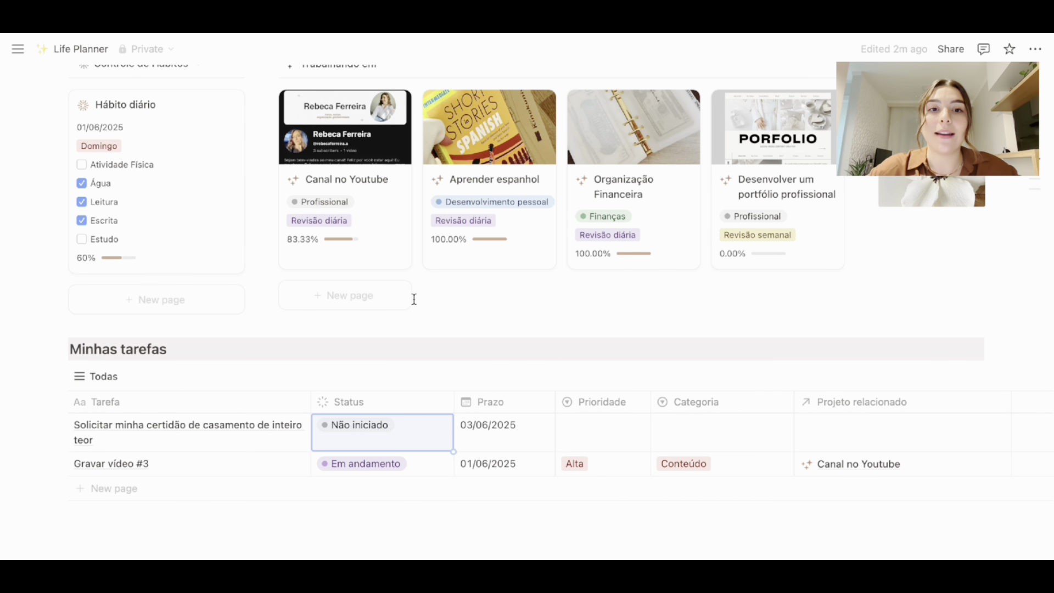
left_click(369, 434)
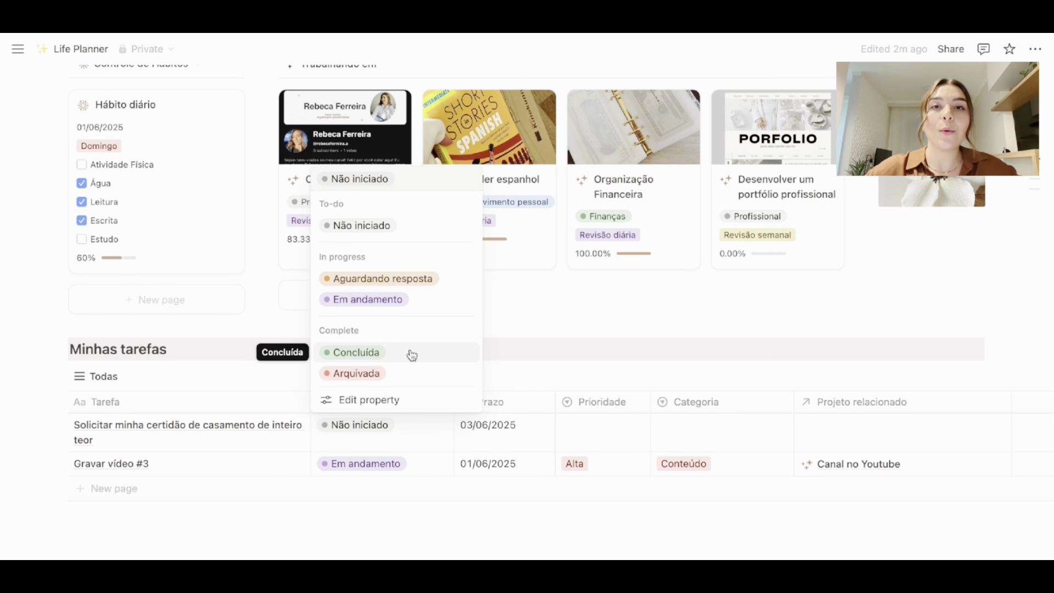
left_click(544, 362)
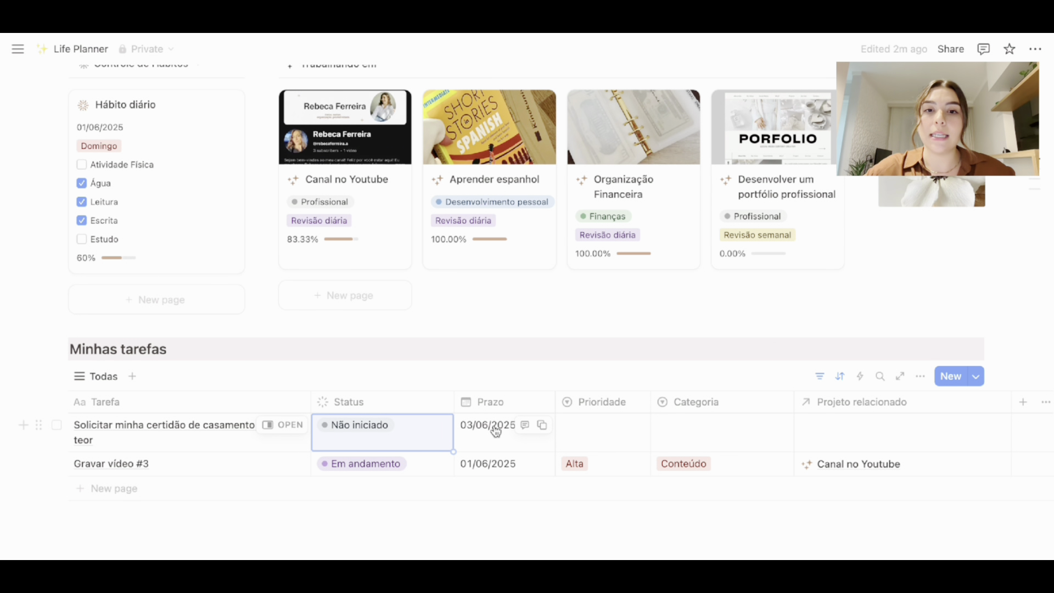
Give the marriage certificate task the priority Alta and the category Relacionamento
left_click(586, 427)
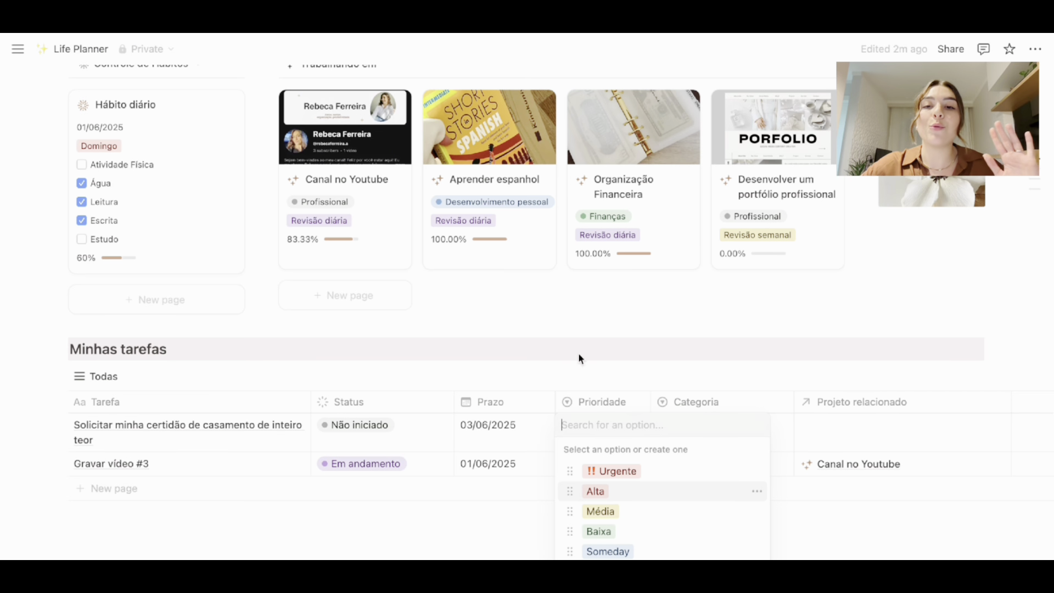
left_click(611, 494)
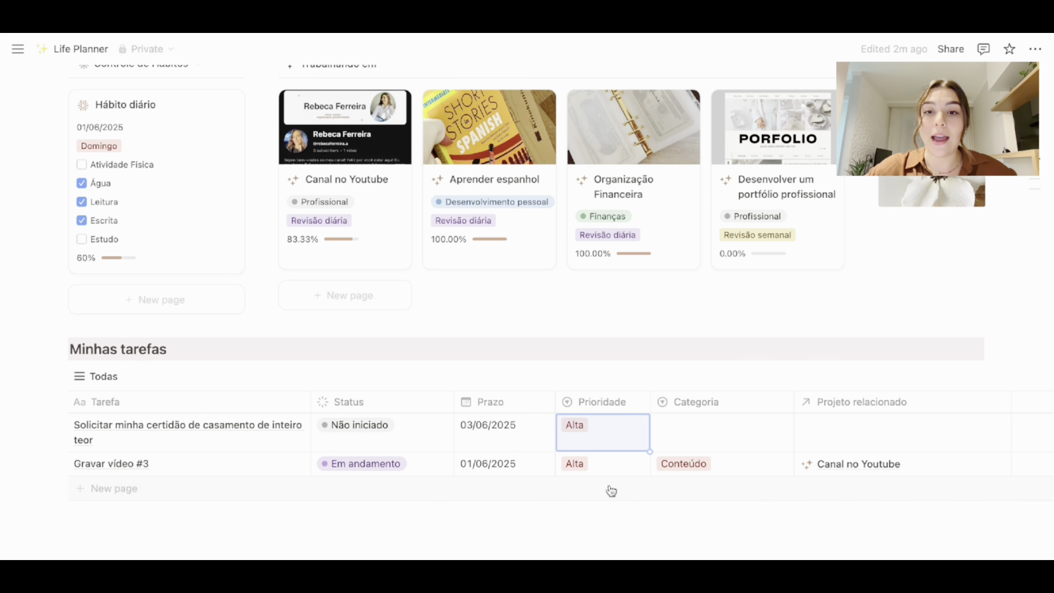
left_click(694, 432)
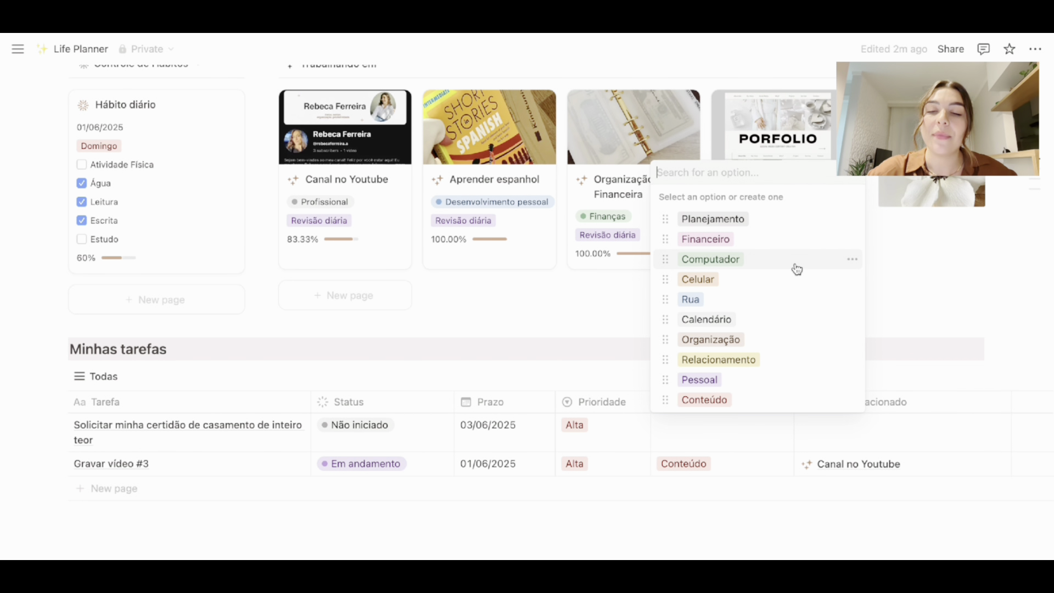
left_click(803, 362)
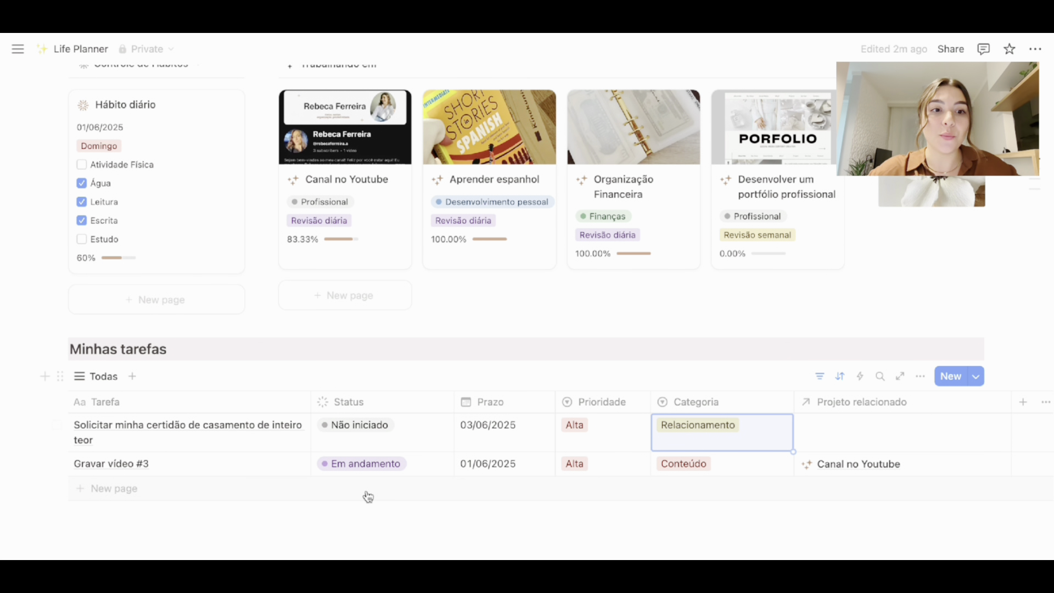
Add the task "Editar o vídeo #3" to Minhas tarefas with the due date 03/06/2025
scroll(367, 496, "down", 2)
scroll(366, 491, "up", 1)
scroll(231, 447, "up", 1)
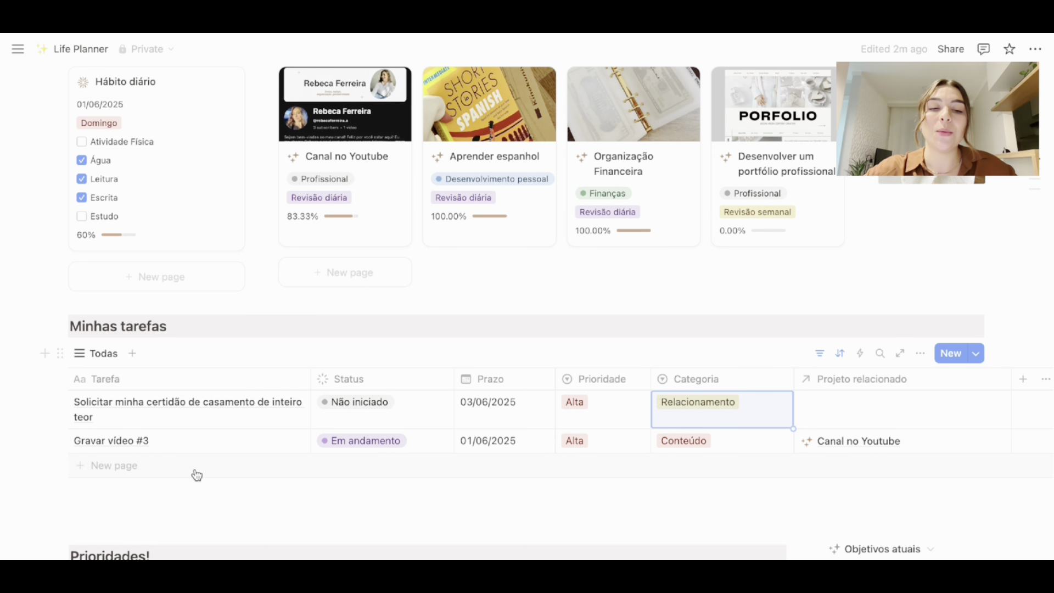
left_click(196, 474)
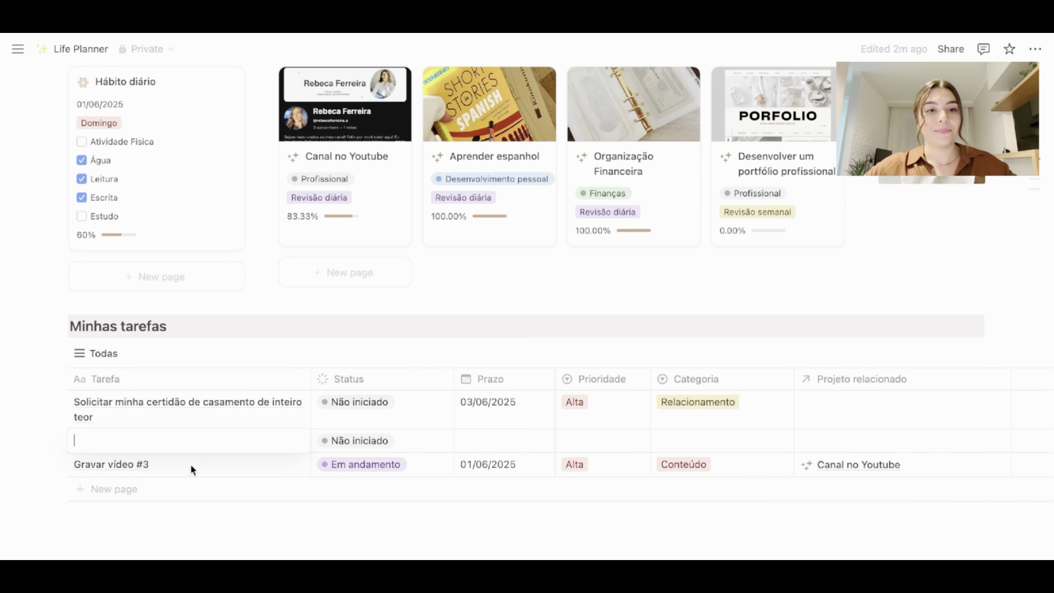
type("Edita")
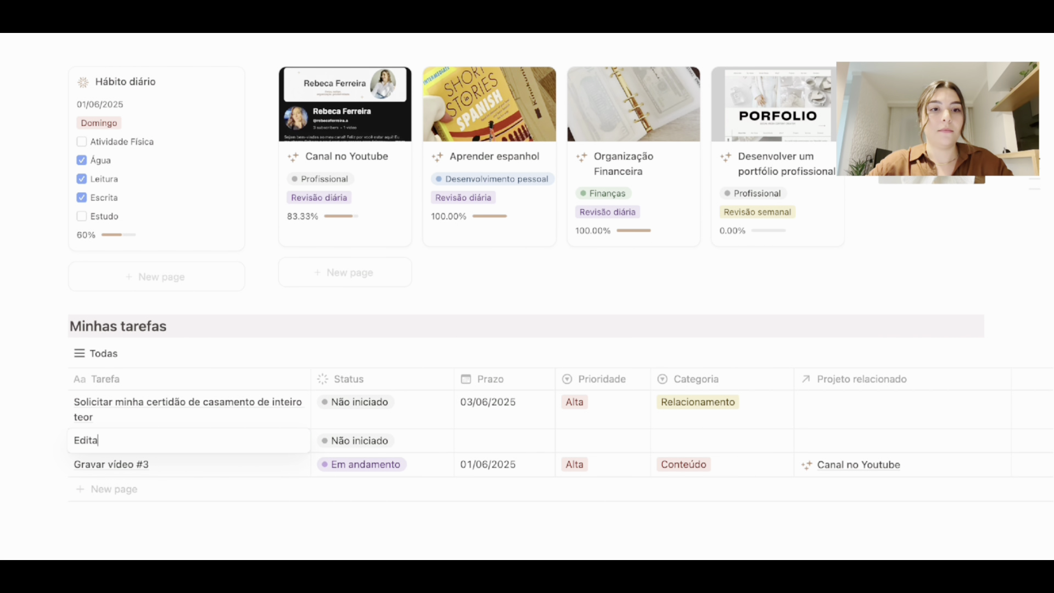
type("r o vídeo #3")
key("Return")
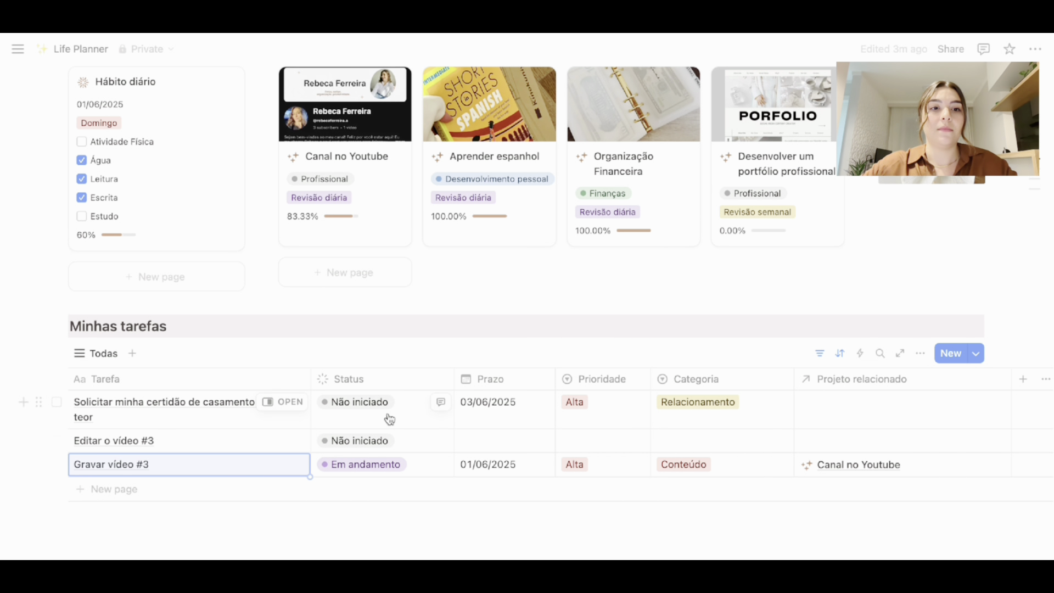
left_click(494, 441)
left_click(518, 182)
key("Escape")
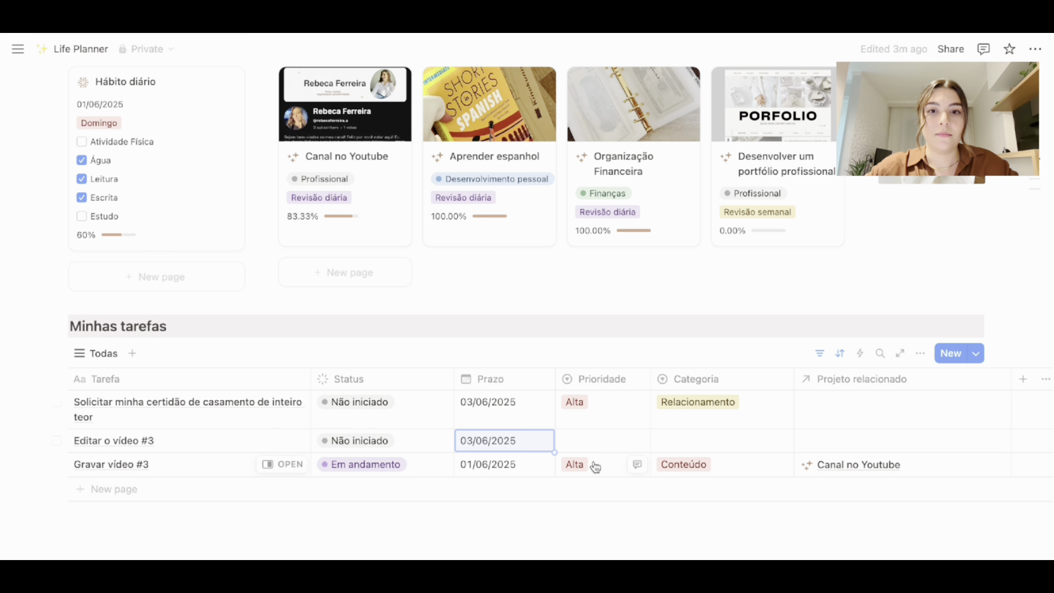
Give "Editar o vídeo #3" the priority Alta and category Conteúdo, and link it to the project Canal no Youtube
left_click(599, 440)
left_click(610, 506)
left_click(694, 443)
left_click(686, 311)
left_click(811, 441)
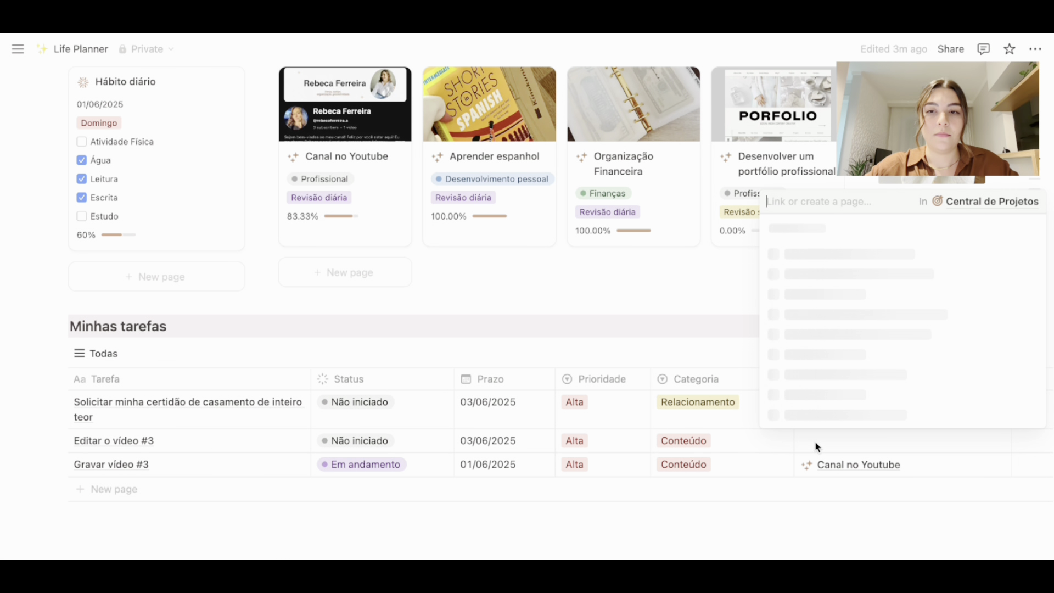
left_click(849, 319)
Add the task "Assistir módulo 02 do curso!" to Minhas tarefas with the due date 05/06/2025
left_click(173, 489)
type("Assistir móu")
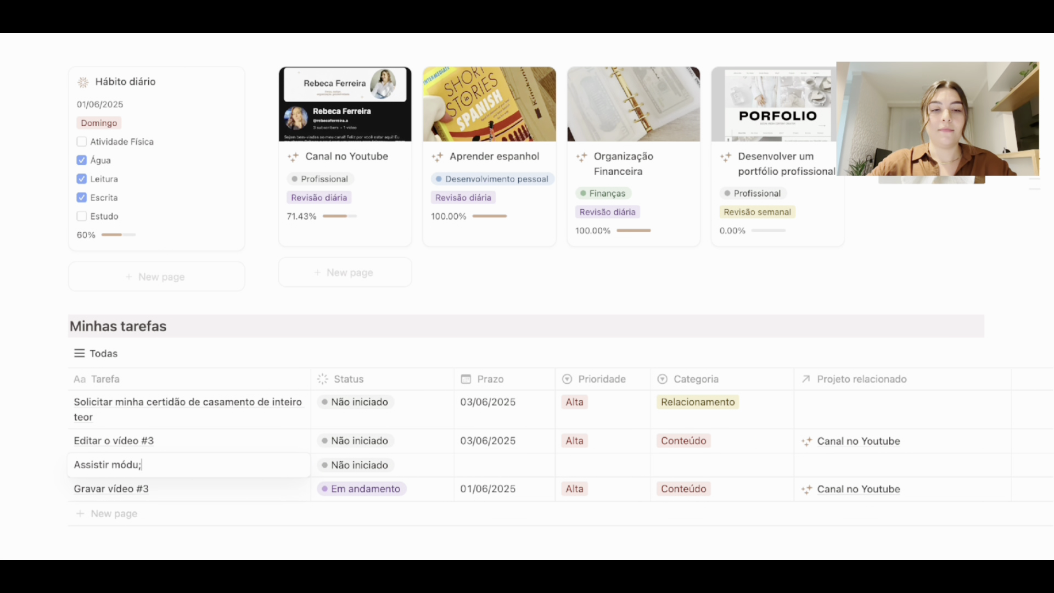
type("ulo 02 do curso!")
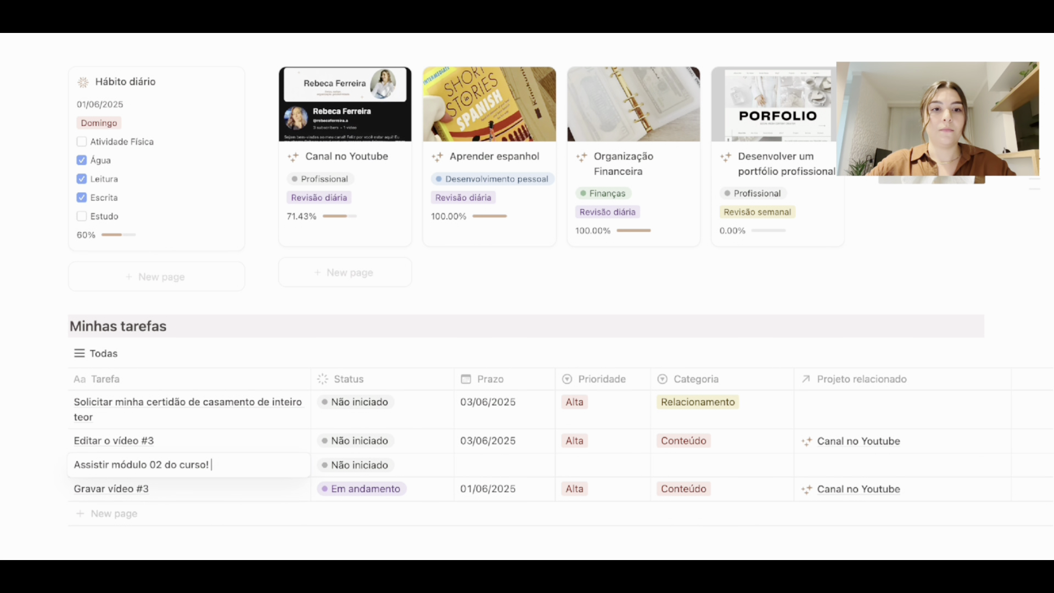
key("Return")
left_click(499, 467)
left_click(571, 204)
left_click(437, 277)
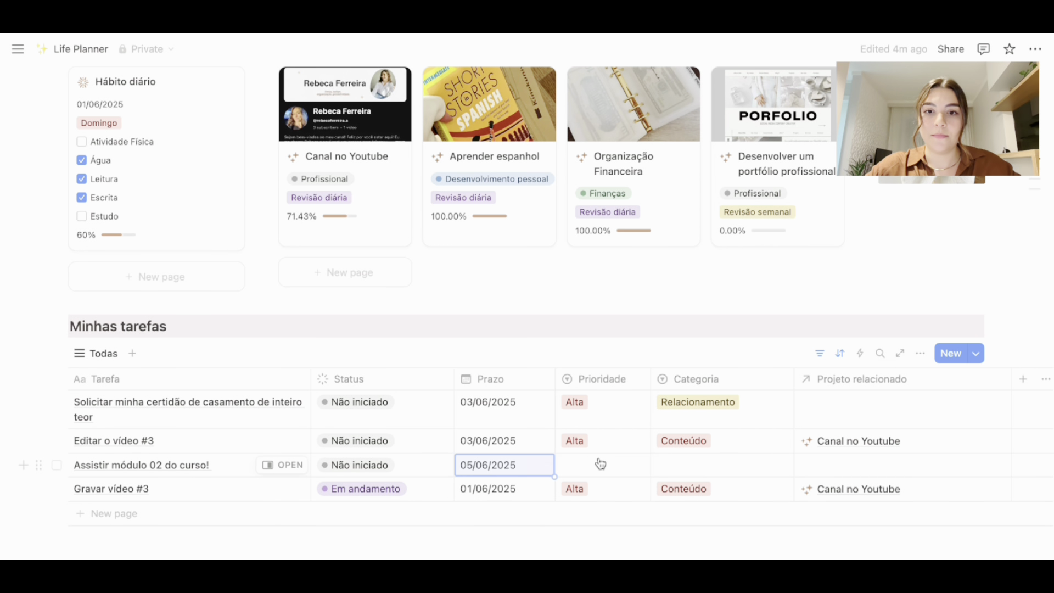
Give "Assistir módulo 02 do curso!" the priority Média and category Financeiro, and link it to the project Organização Financeira
left_click(601, 464)
left_click(600, 548)
left_click(703, 466)
left_click(724, 280)
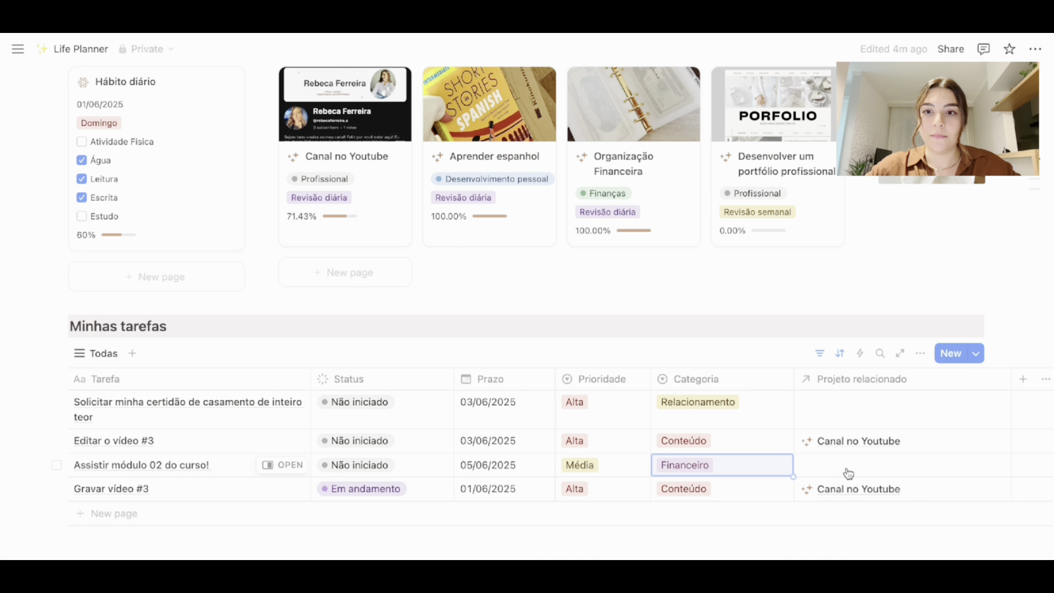
left_click(848, 473)
left_click(855, 345)
Review the task lists under Prioridades! and Tarefas do dia, including the Atrasadas view
scroll(257, 511, "down", 1)
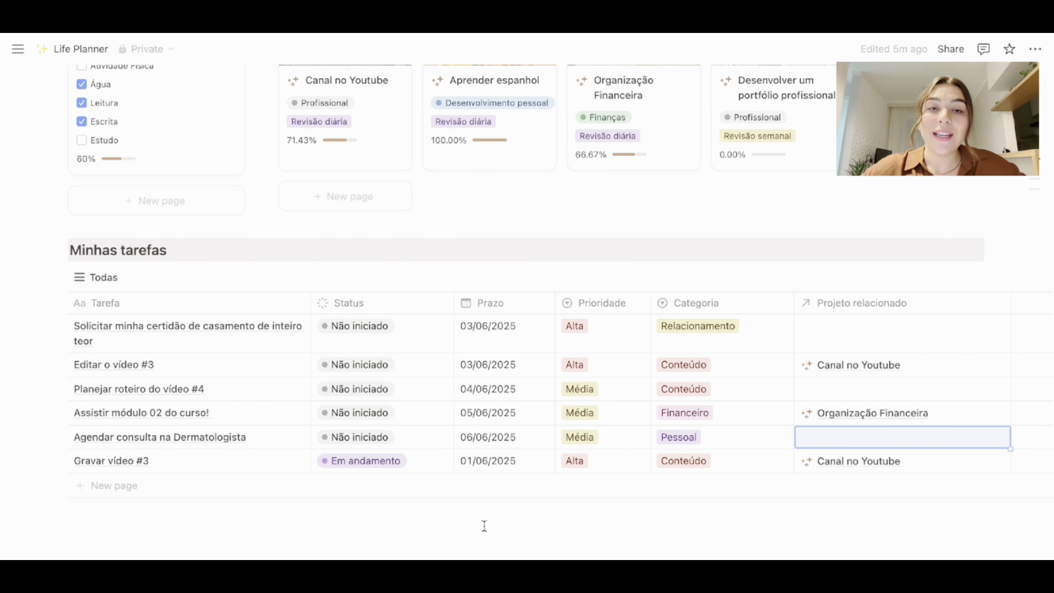
scroll(522, 532, "down", 3)
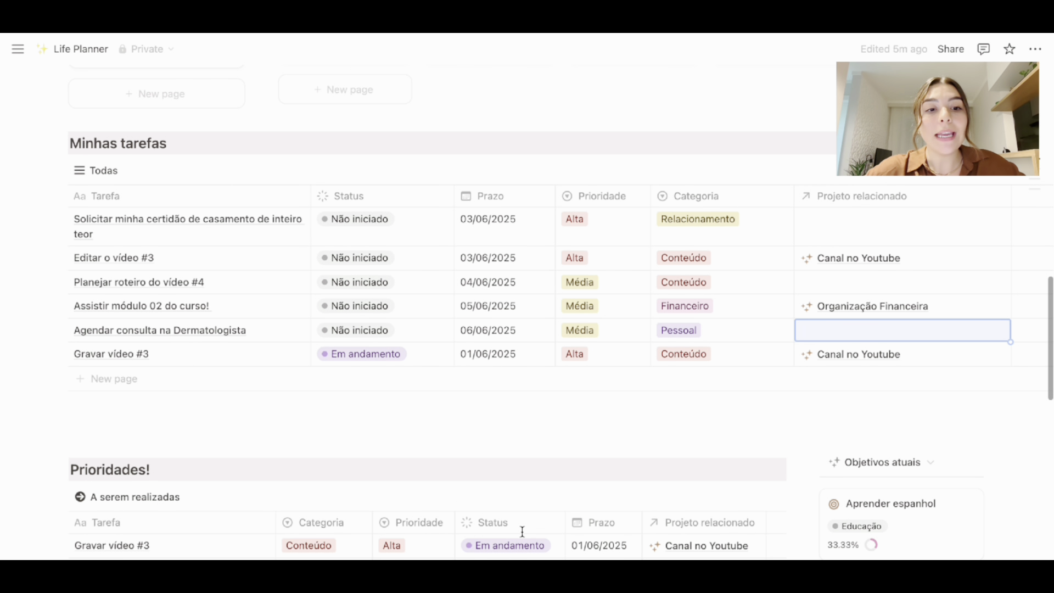
scroll(280, 445, "down", 3)
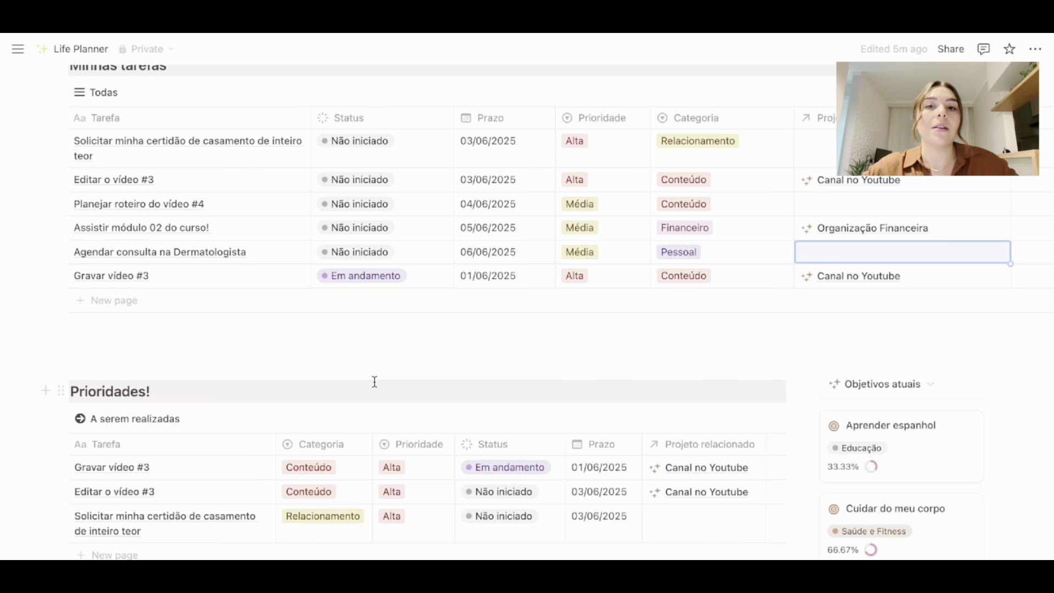
scroll(344, 407, "down", 1)
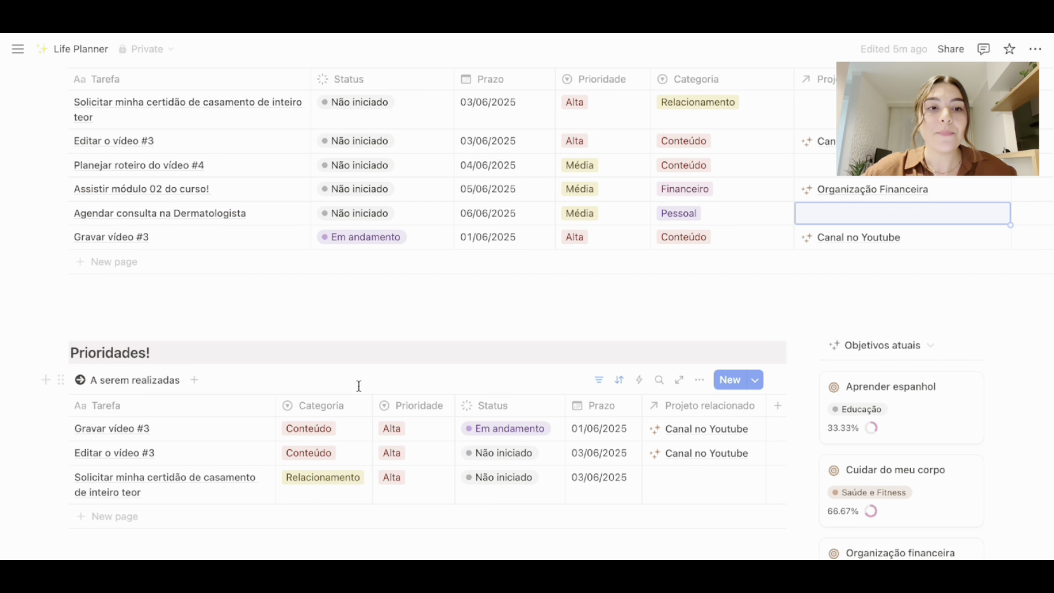
scroll(359, 386, "down", 4)
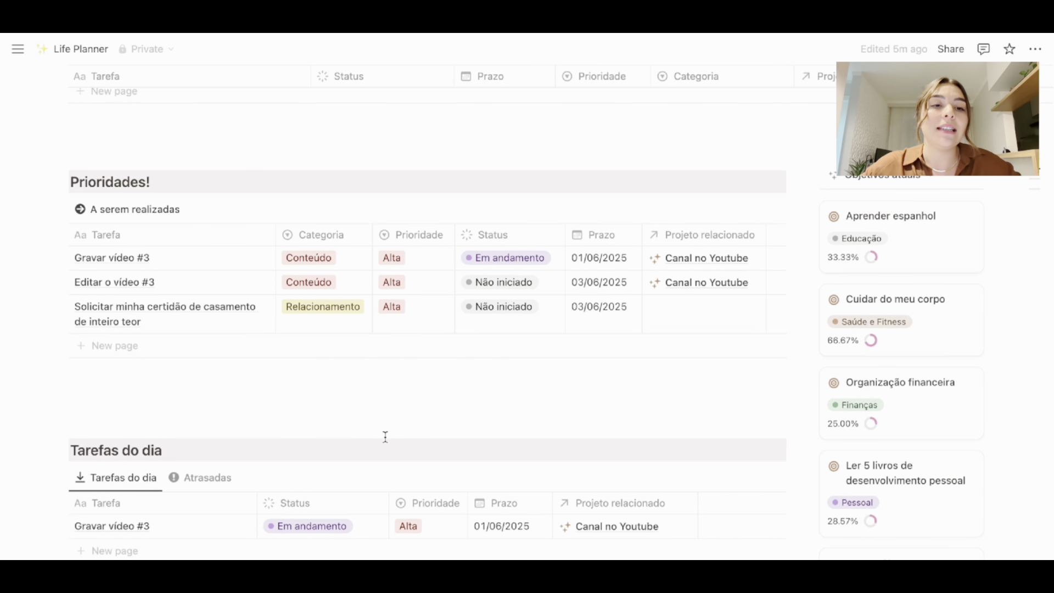
scroll(384, 435, "down", 1)
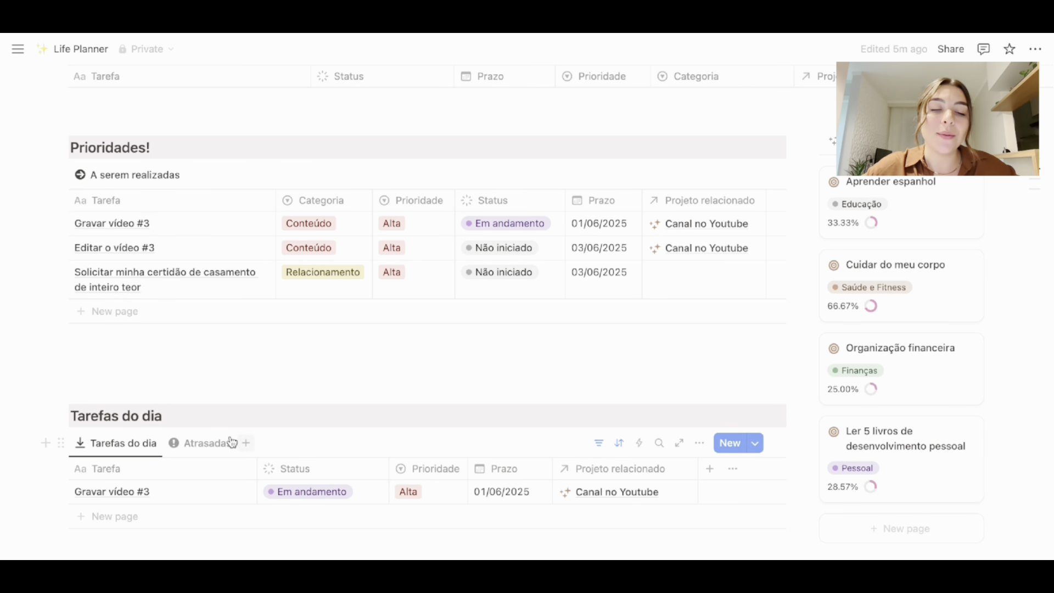
scroll(365, 414, "down", 1)
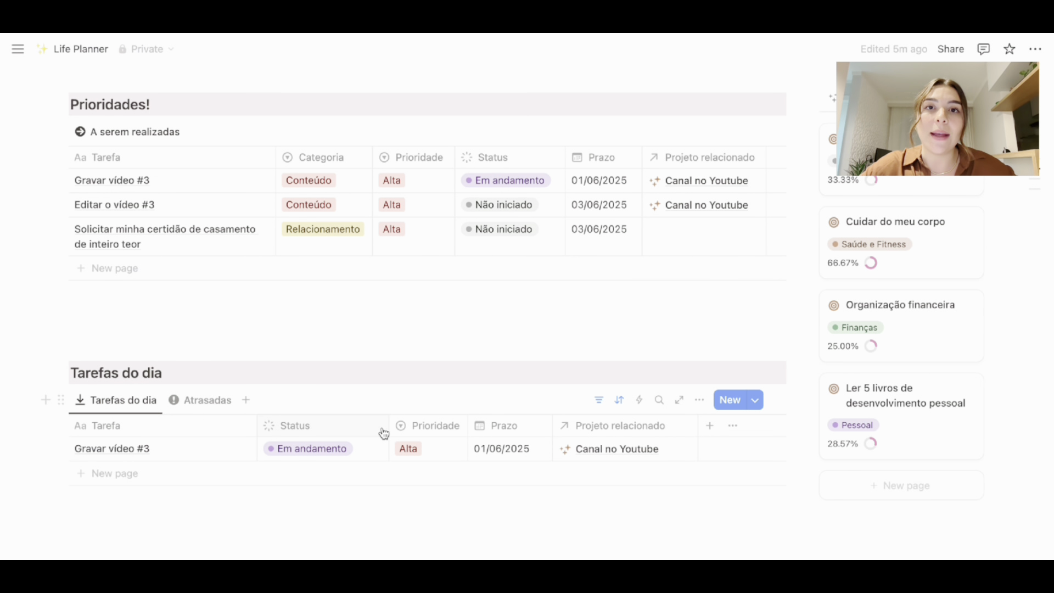
left_click(195, 411)
left_click(149, 405)
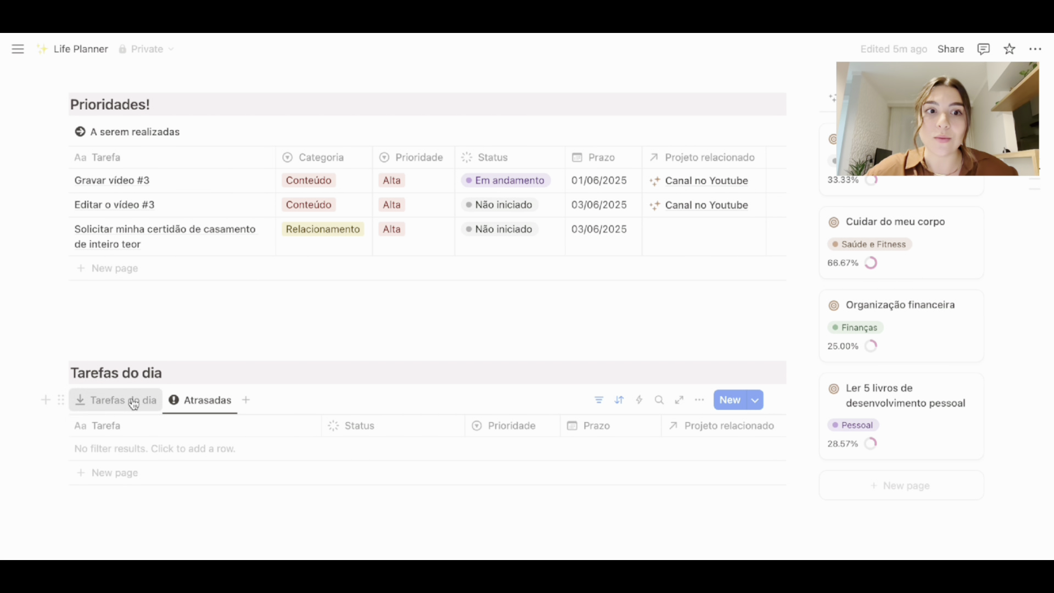
Examine the week's tasks in the Visualização dessa Semana calendar
scroll(517, 519, "down", 4)
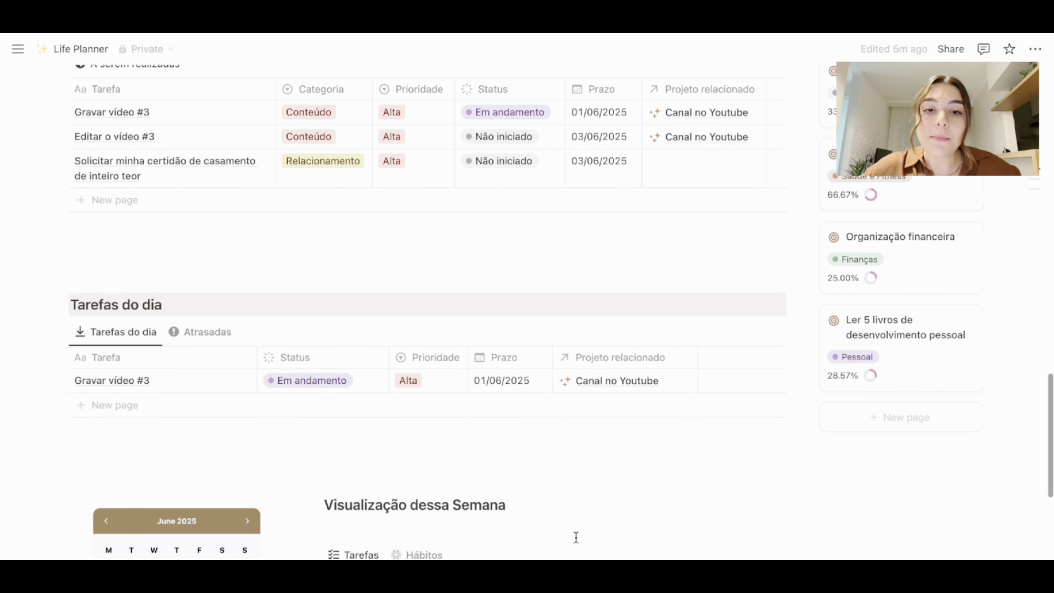
scroll(397, 530, "down", 3)
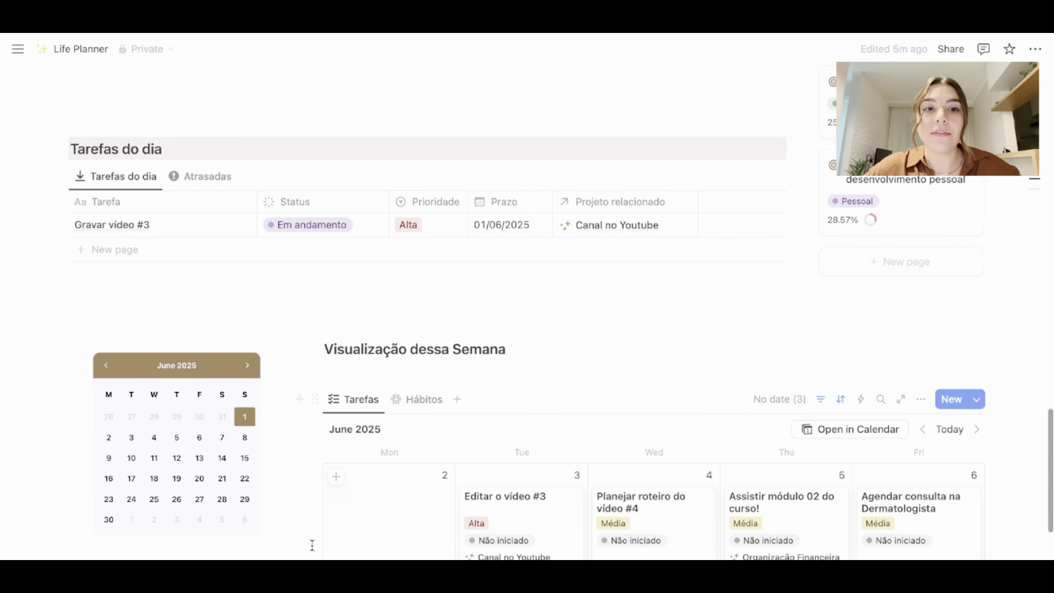
scroll(292, 528, "down", 1)
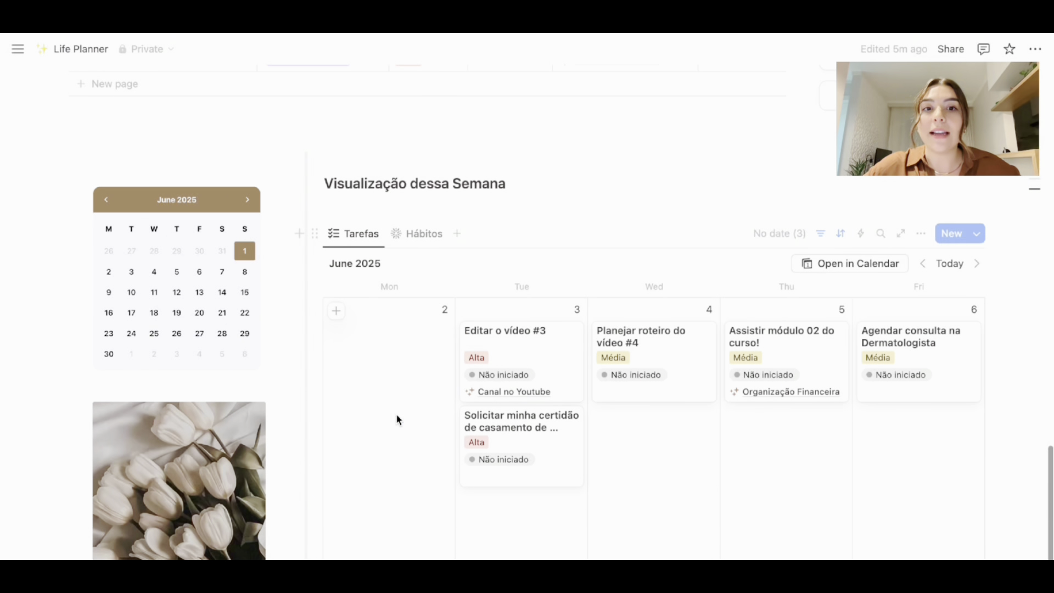